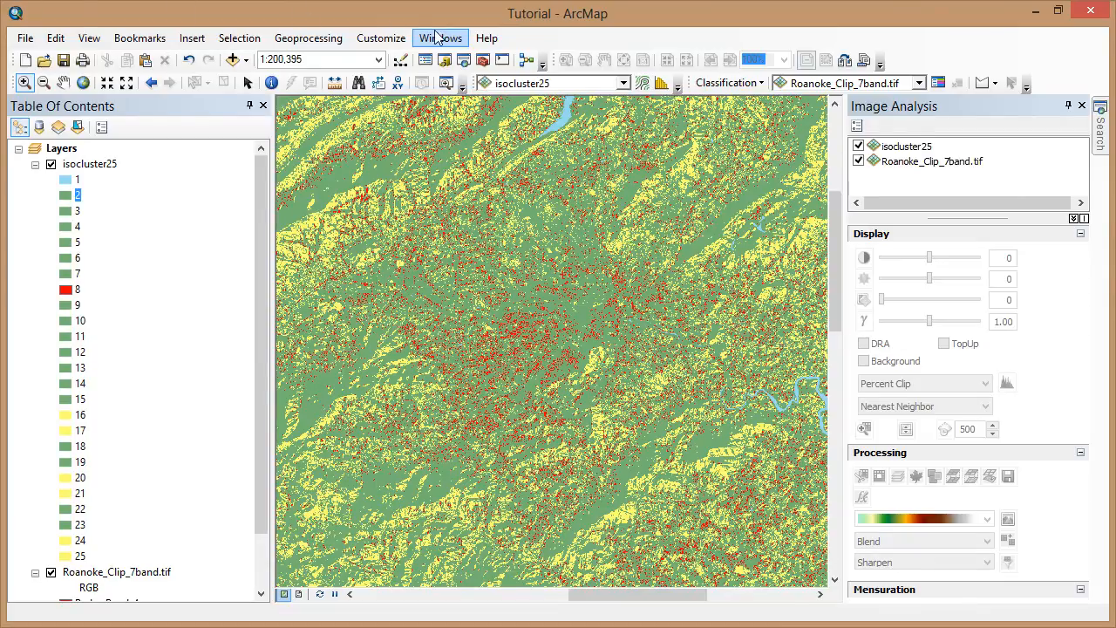
Open the Reclassify tool from the Spatial Analyst Reclass toolset and move its dialog clear of the table of contents.
left_click(526, 61)
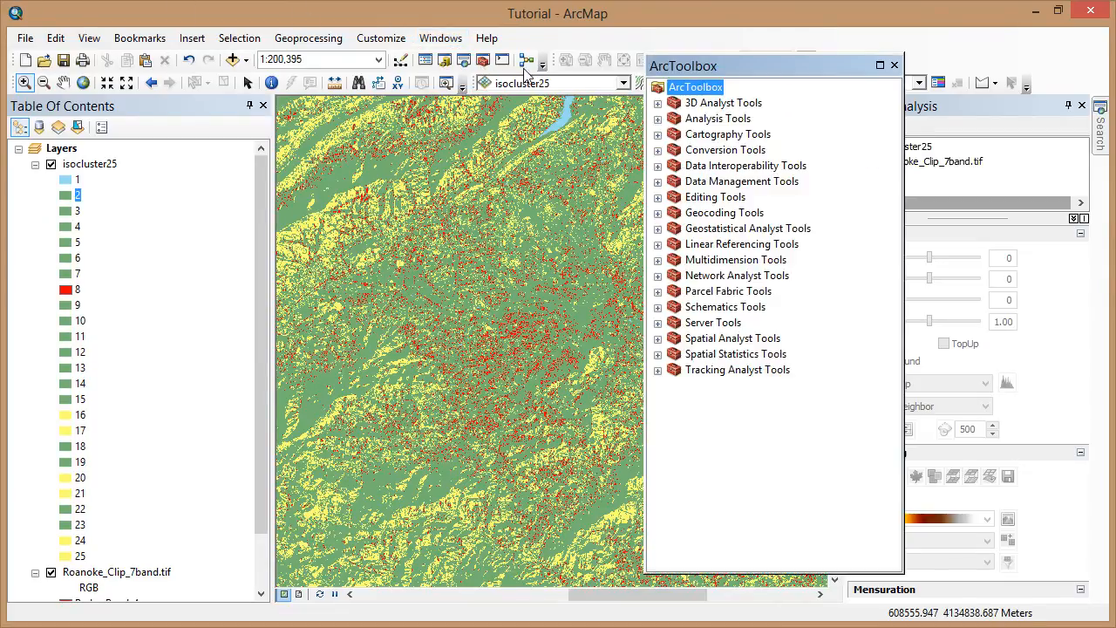
left_click(659, 340)
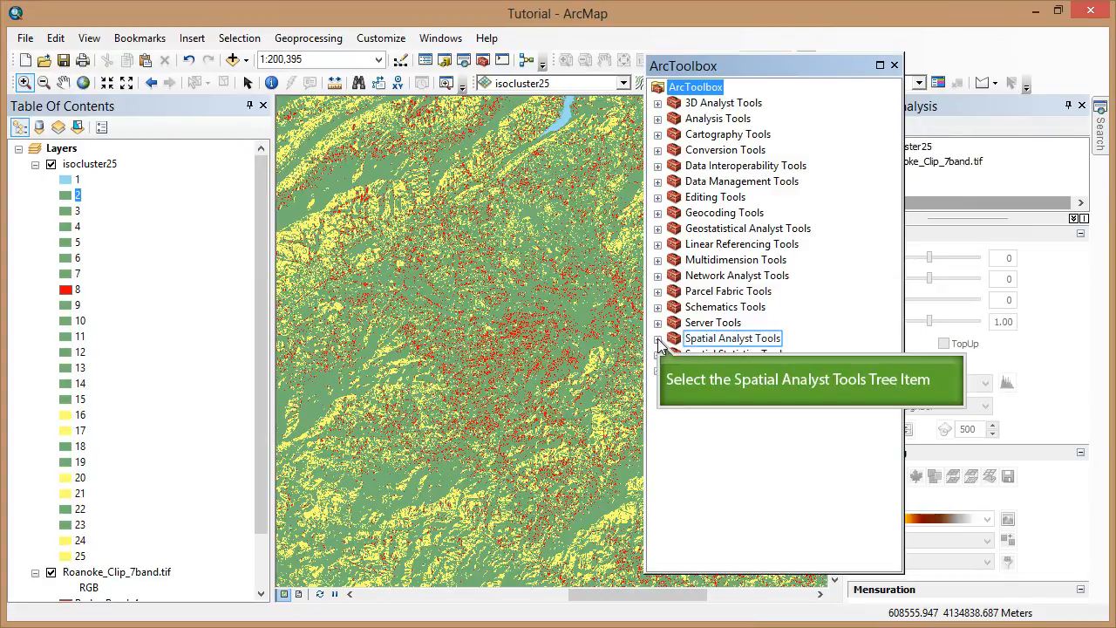
left_click(658, 339)
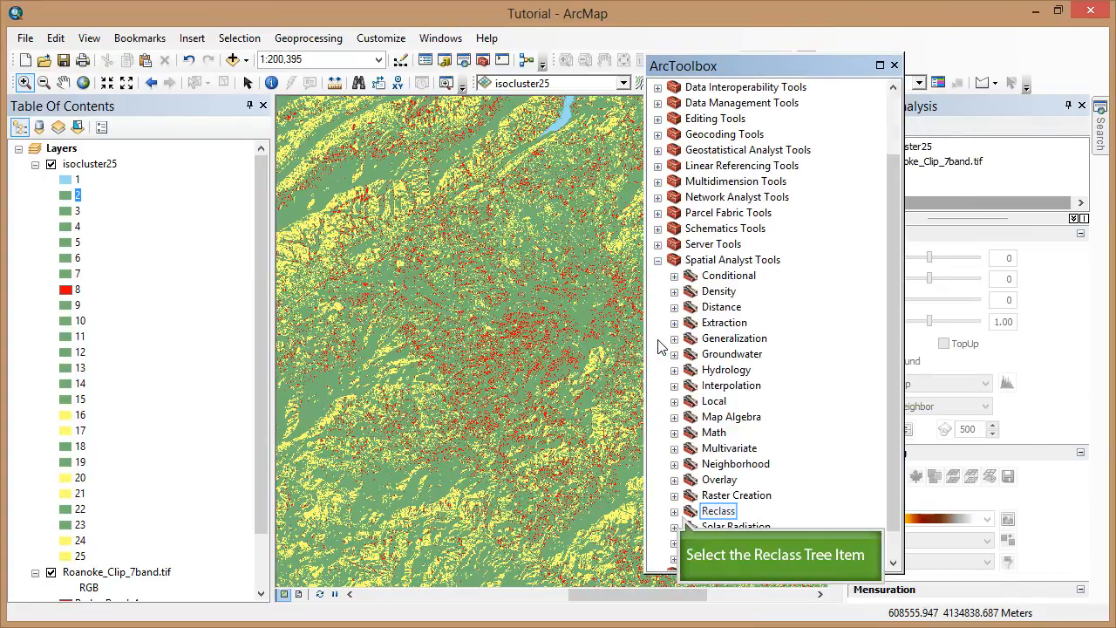
left_click(675, 512)
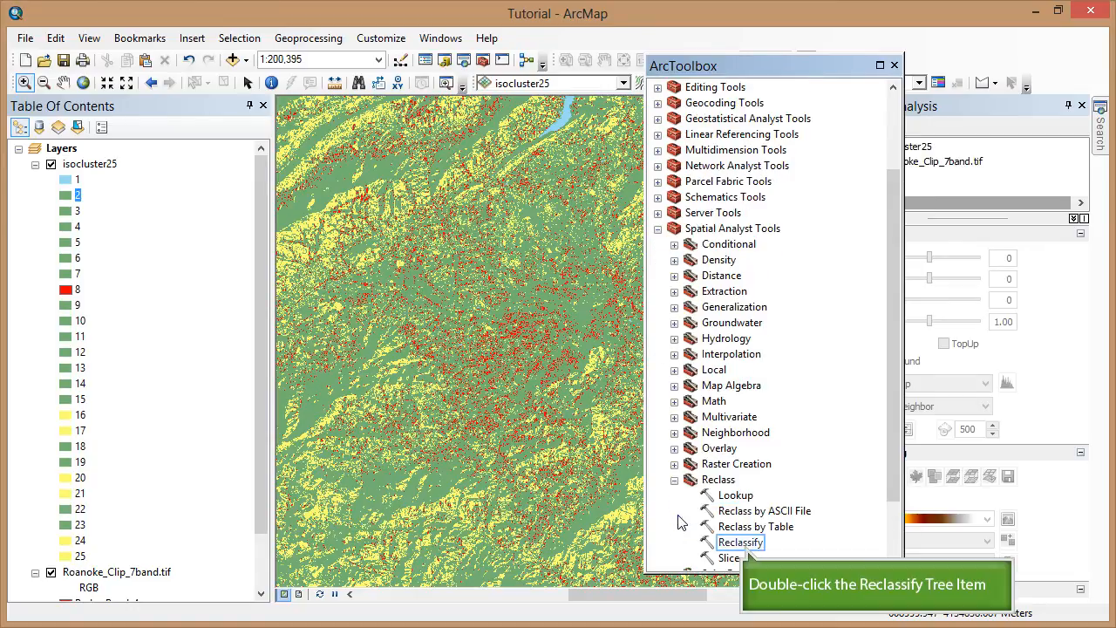
double_click(740, 542)
left_click_drag(1020, 586, 689, 558)
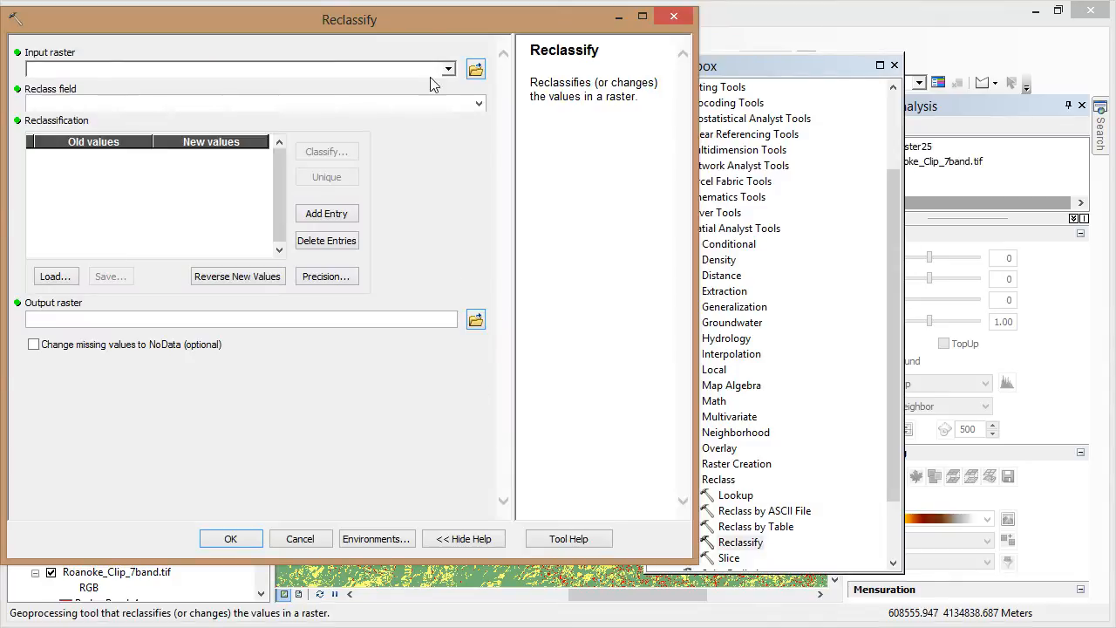
left_click_drag(430, 21, 747, 35)
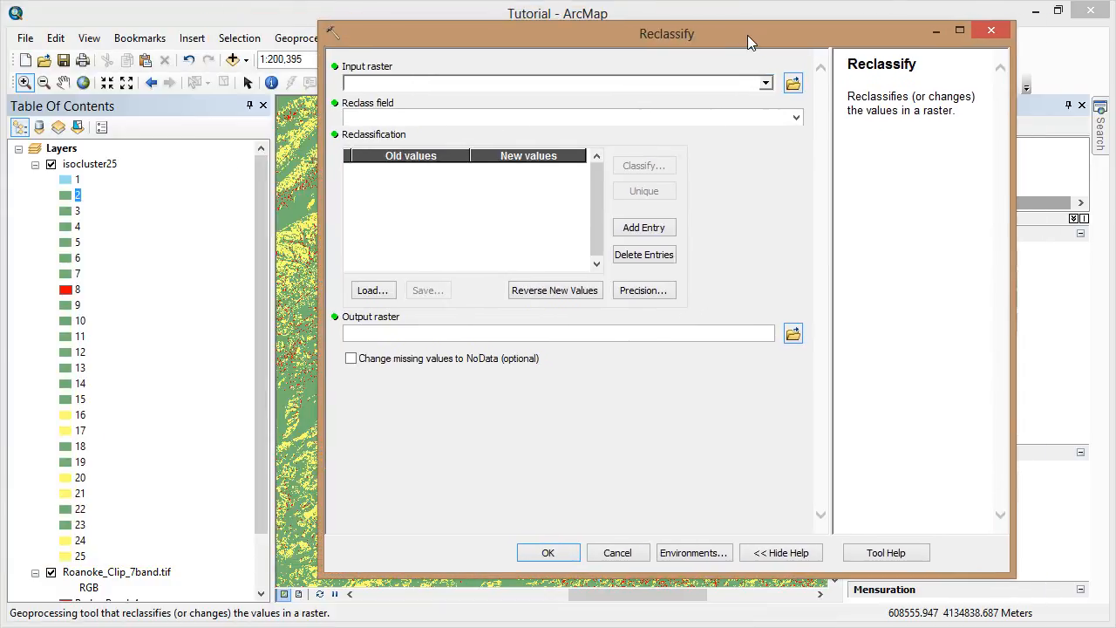
Choose isocluster25 as the input raster and list its old values as unique entries for reclassification.
left_click(764, 84)
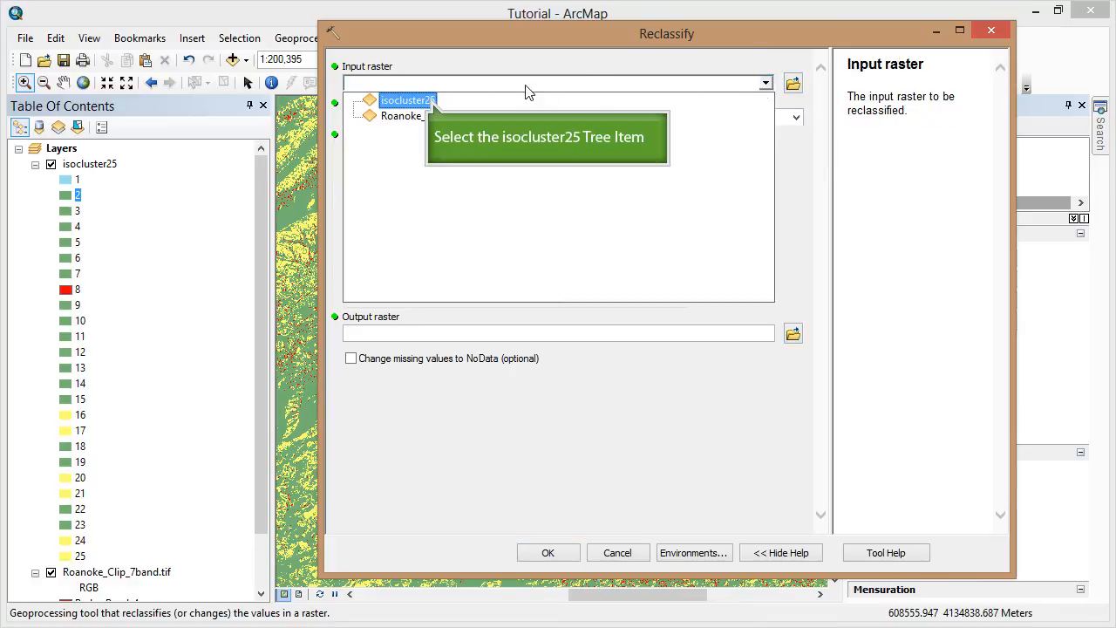
left_click(427, 102)
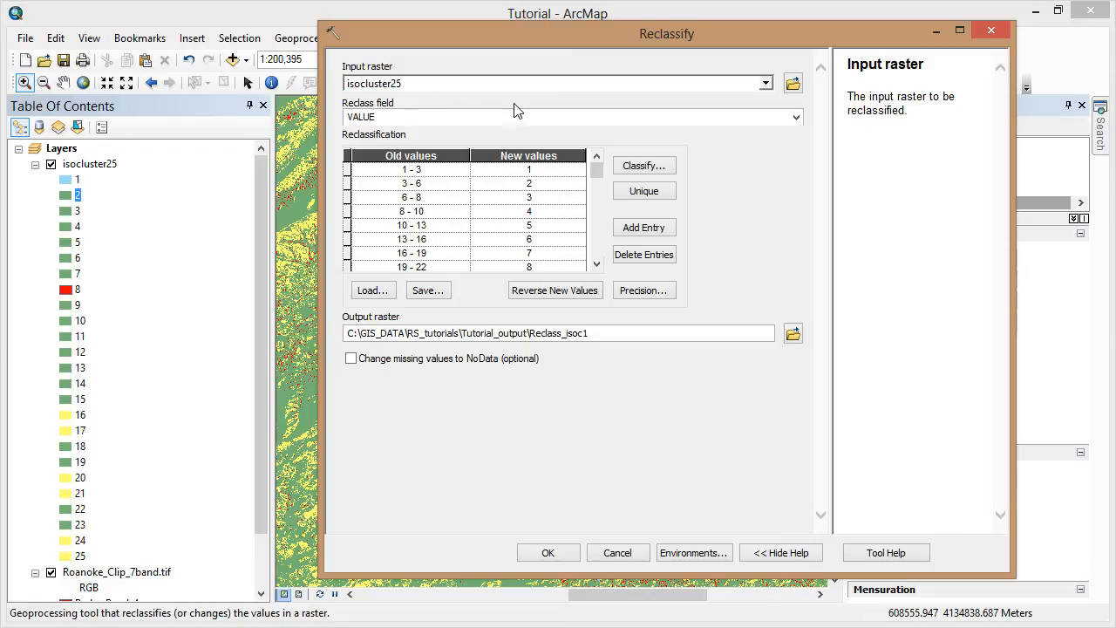
left_click(597, 170)
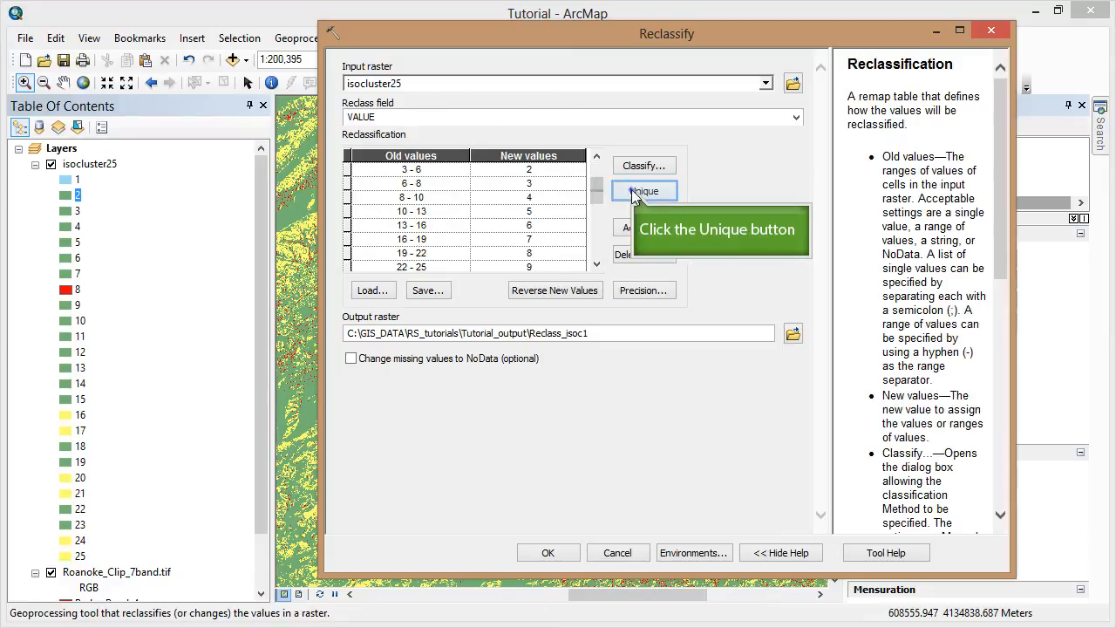
left_click(634, 192)
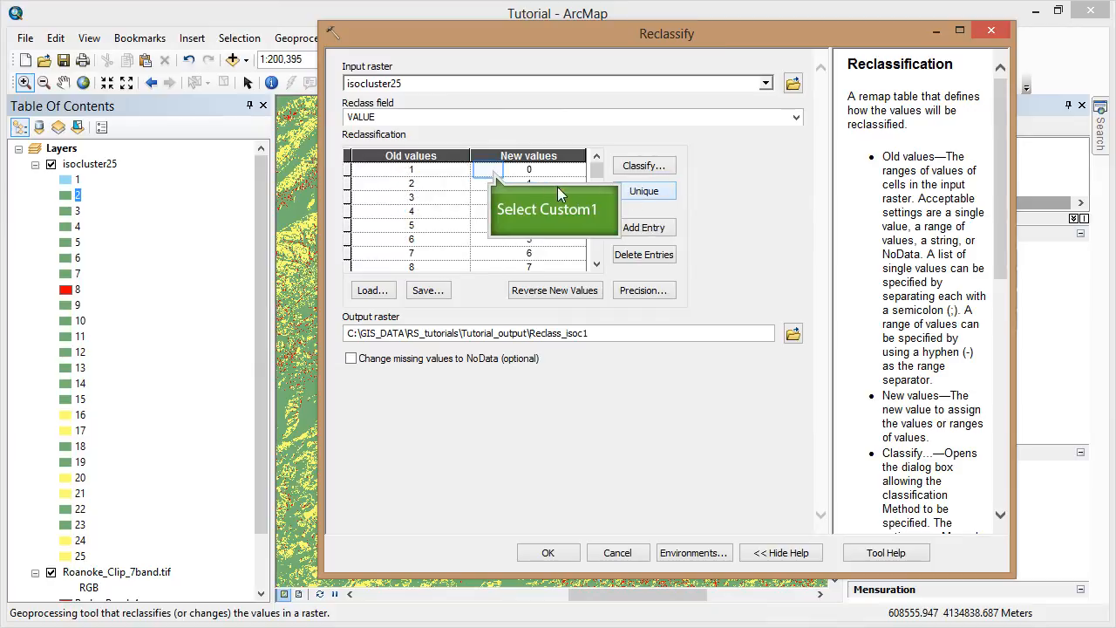
Map old values 1 to 4 to new values 4, 3, 2 and 2, and reclassify the raster into Reclass_25.
left_click(490, 170)
type("4")
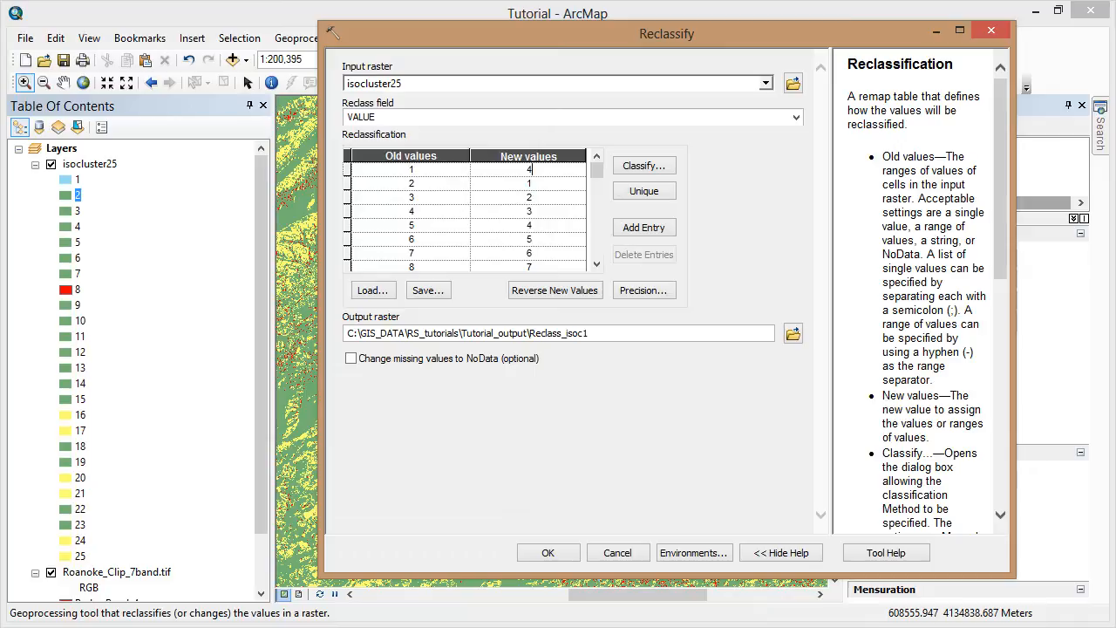
left_click(490, 177)
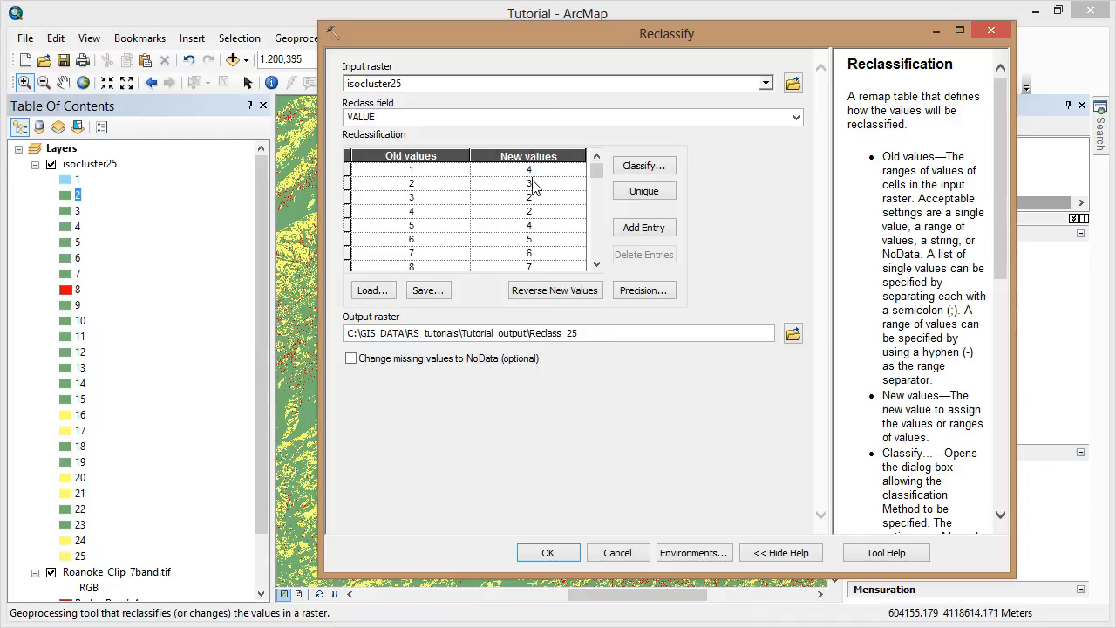
left_click(530, 201)
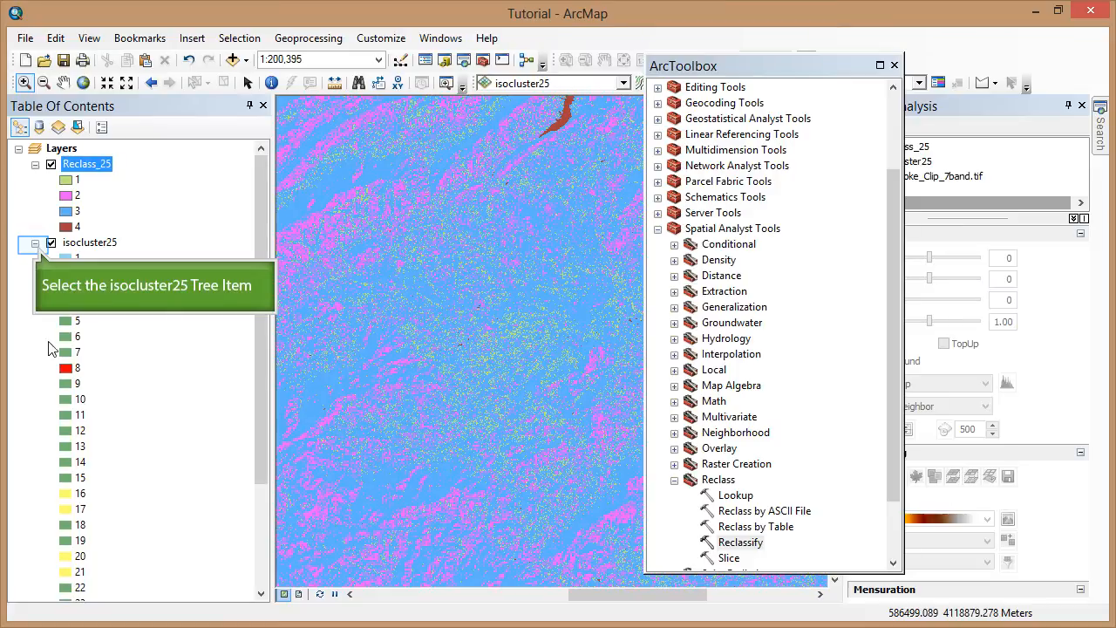
Collapse the isocluster25 legend and color Reclass_25 values 1 to 4 red, yellow, green and blue in the layer's symbology.
left_click(34, 242)
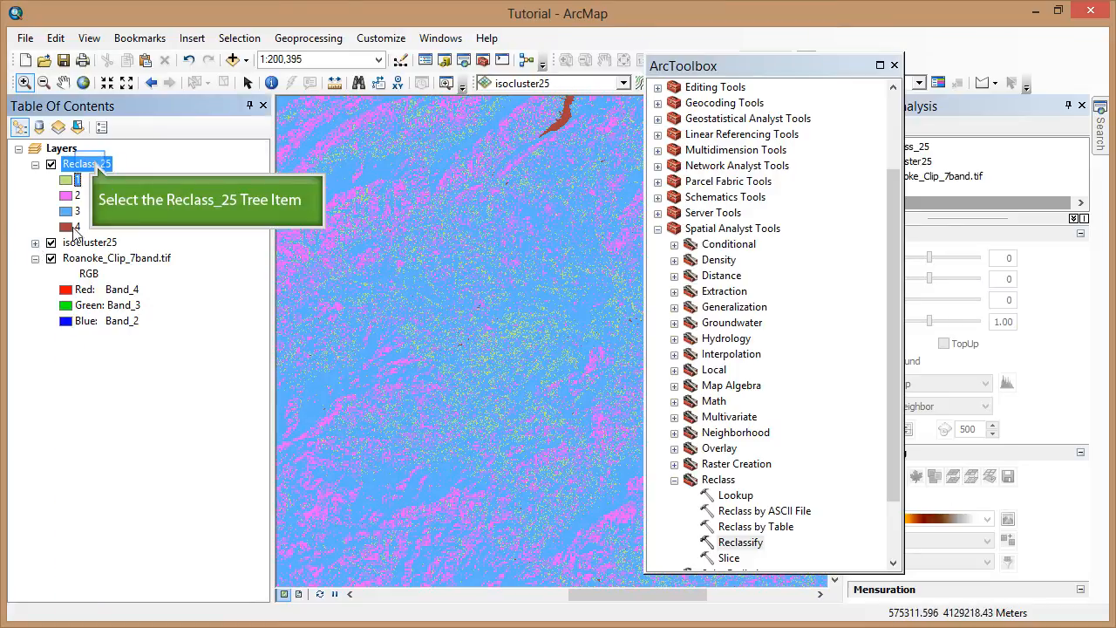
left_click(93, 165)
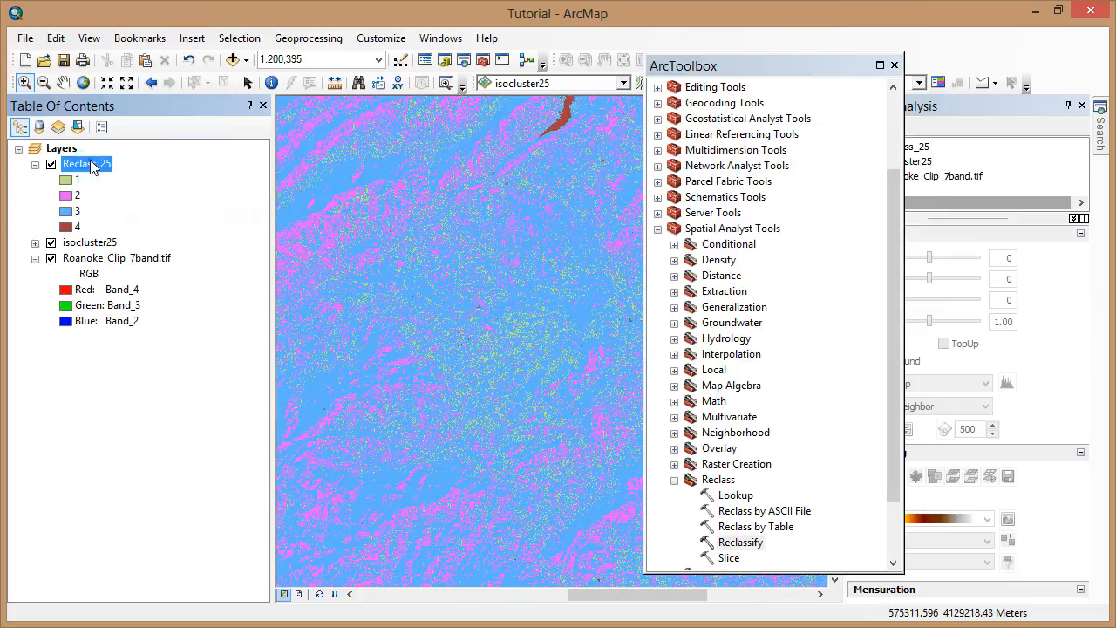
right_click(91, 162)
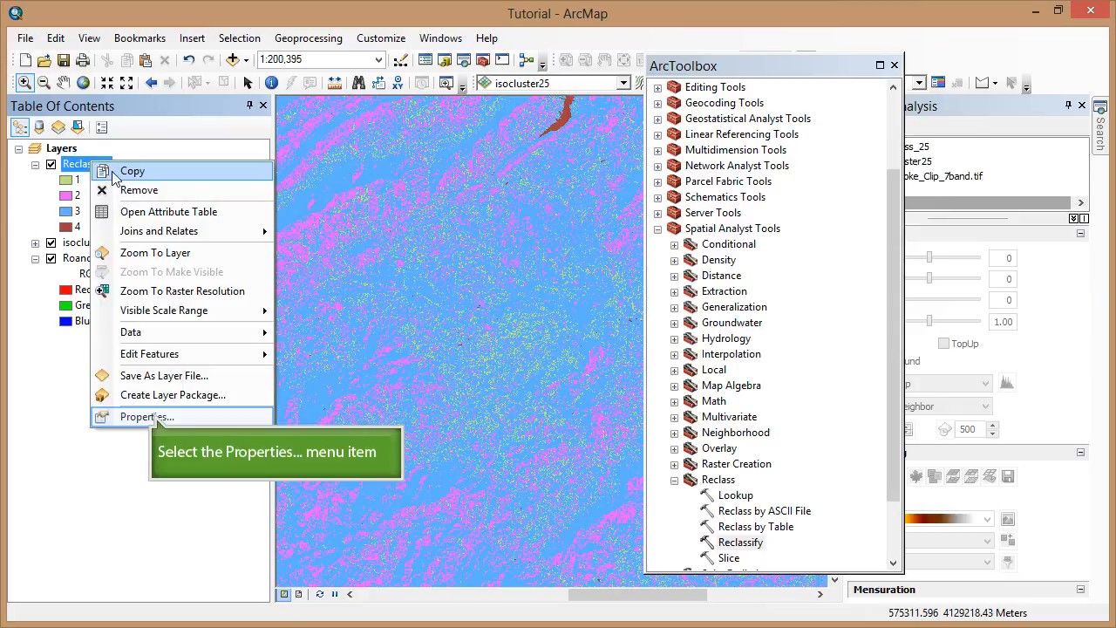
left_click(150, 417)
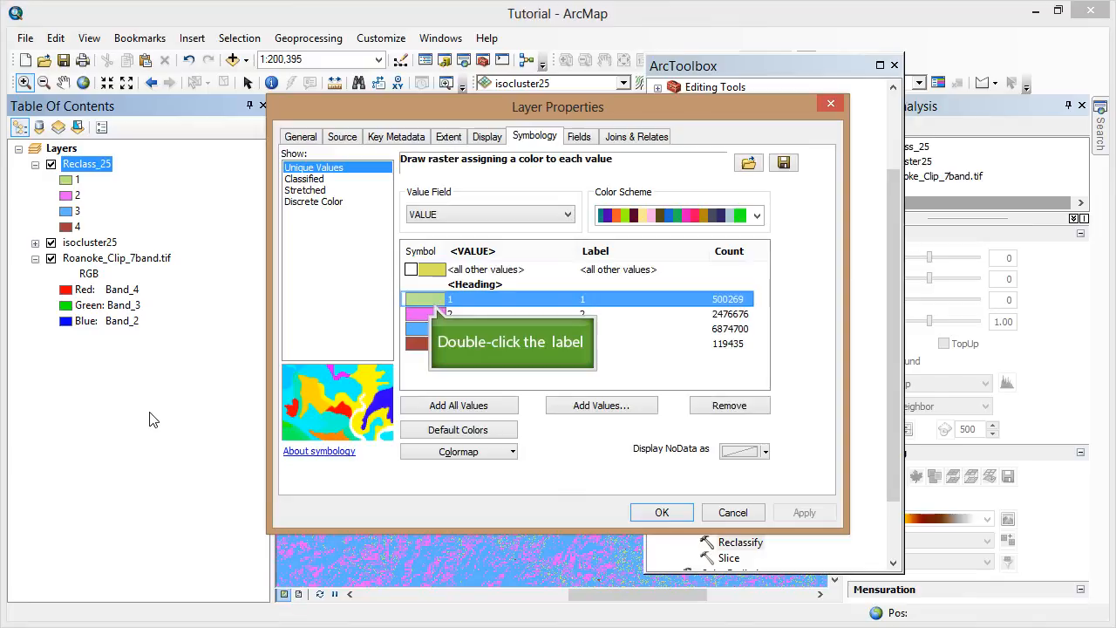
left_click(429, 301)
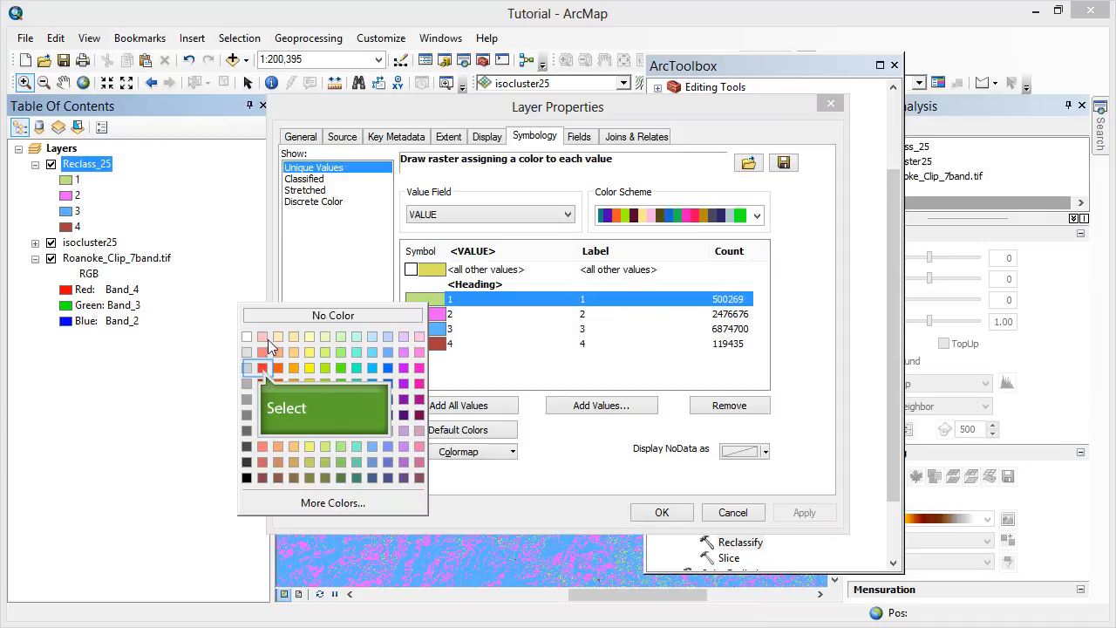
left_click(261, 367)
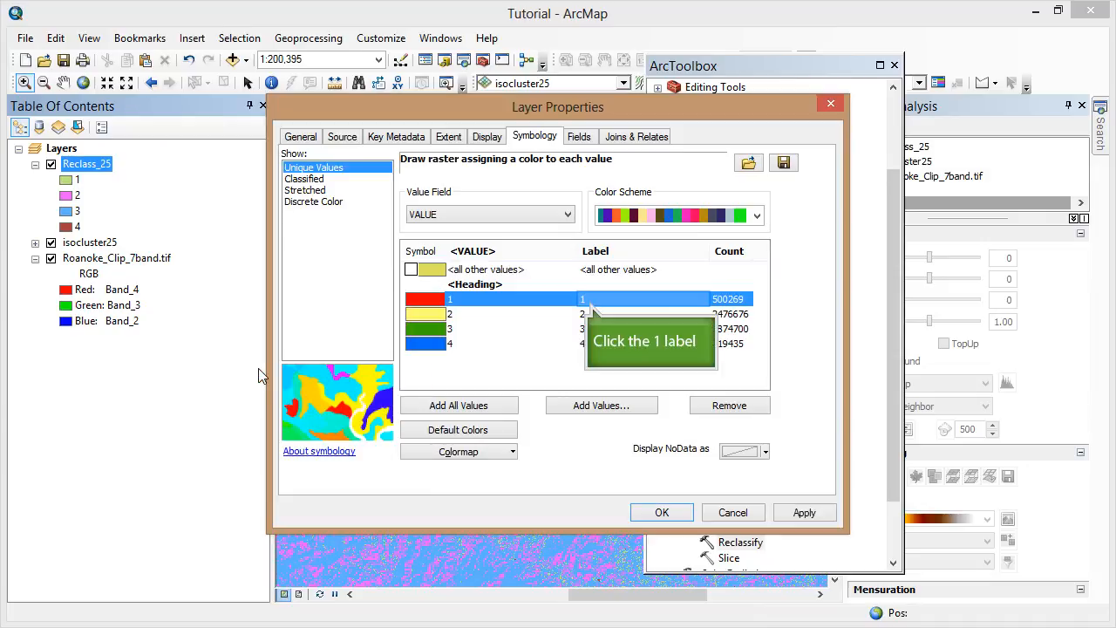
Label the four values 1- Urban, 2- Agriculture, 3- Forest and 4- Water, and apply the symbology to the layer.
left_click(587, 306)
type("- Urban")
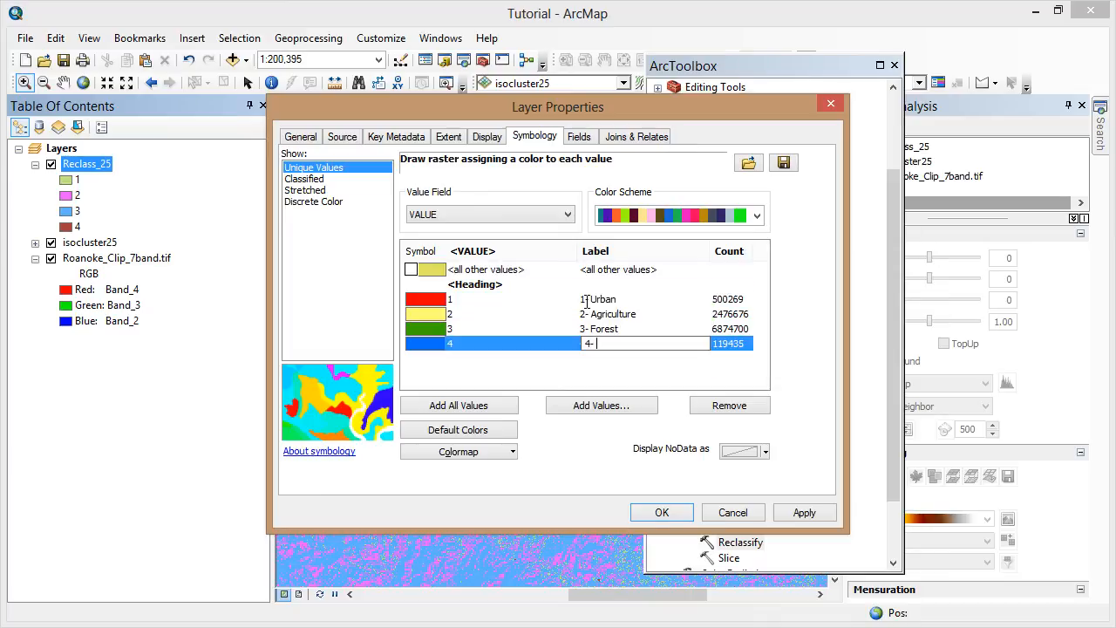
type("Water")
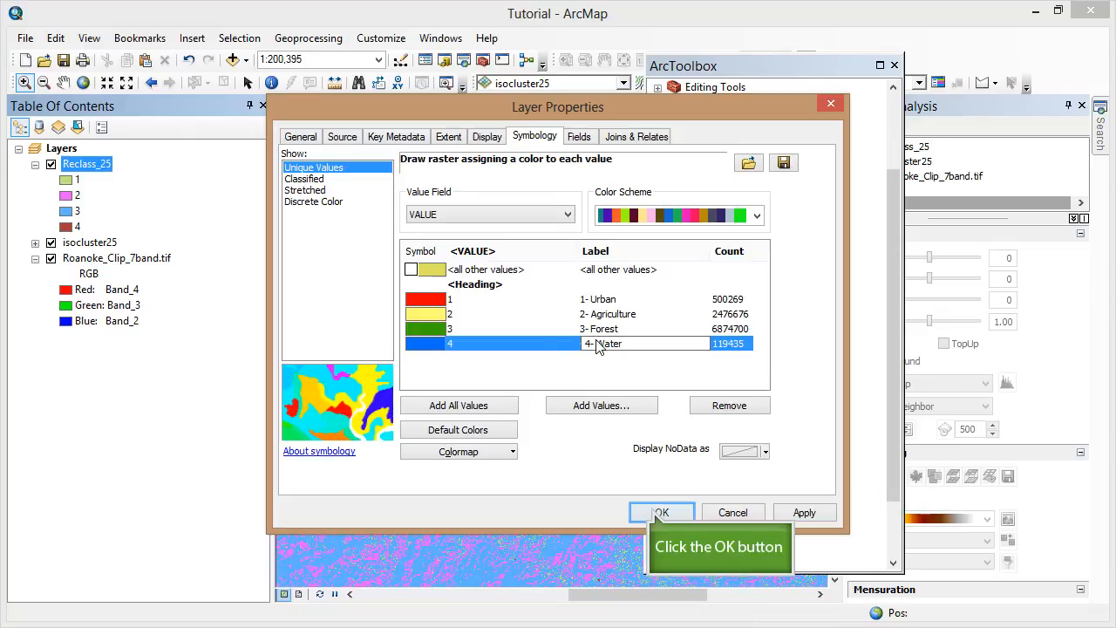
left_click(647, 506)
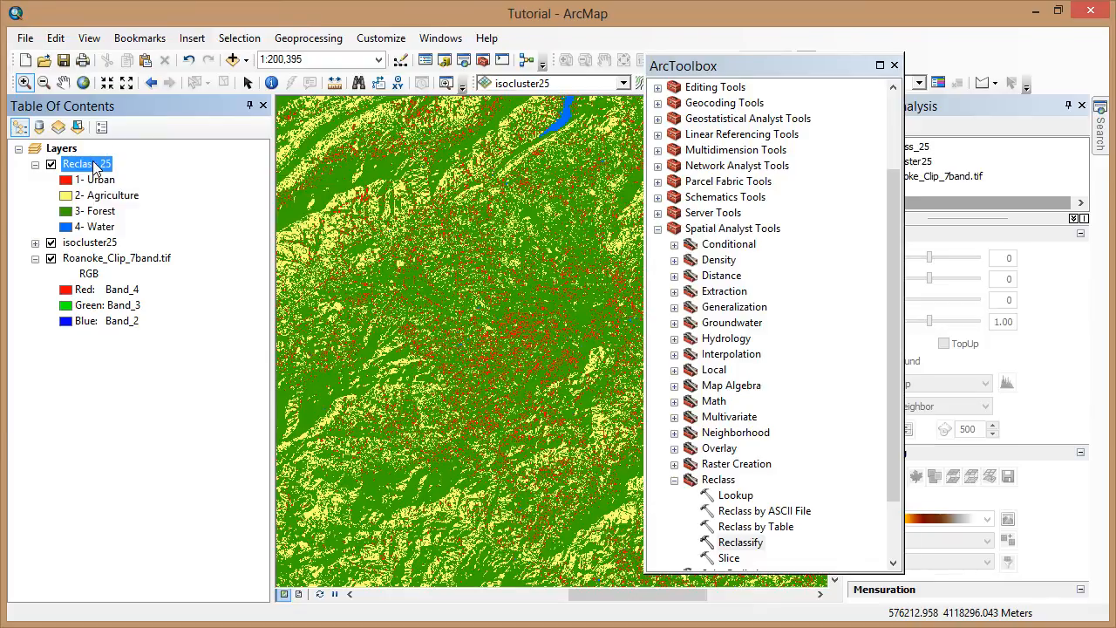
Open the attribute table of Reclass_25 and move its window up so the whole table is in view.
right_click(96, 167)
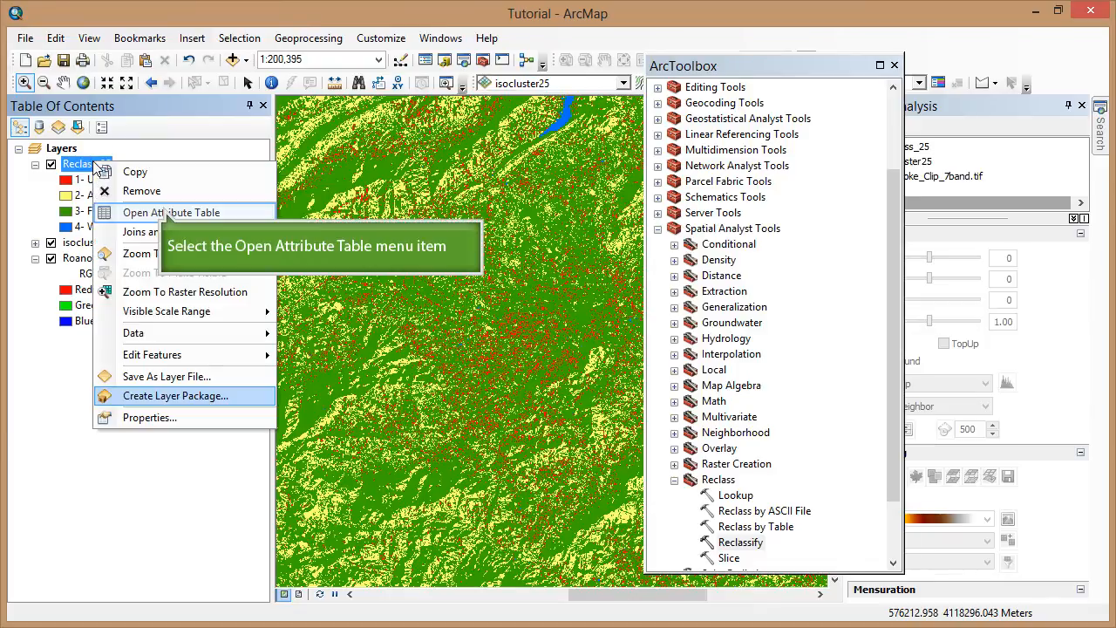
left_click(161, 212)
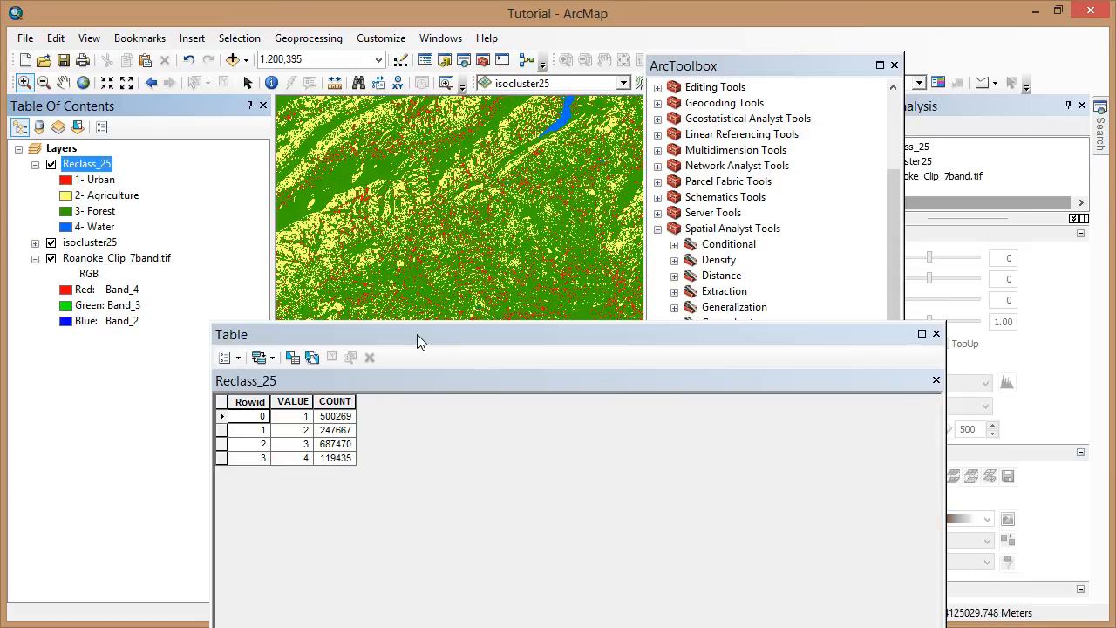
left_click_drag(417, 334, 334, 154)
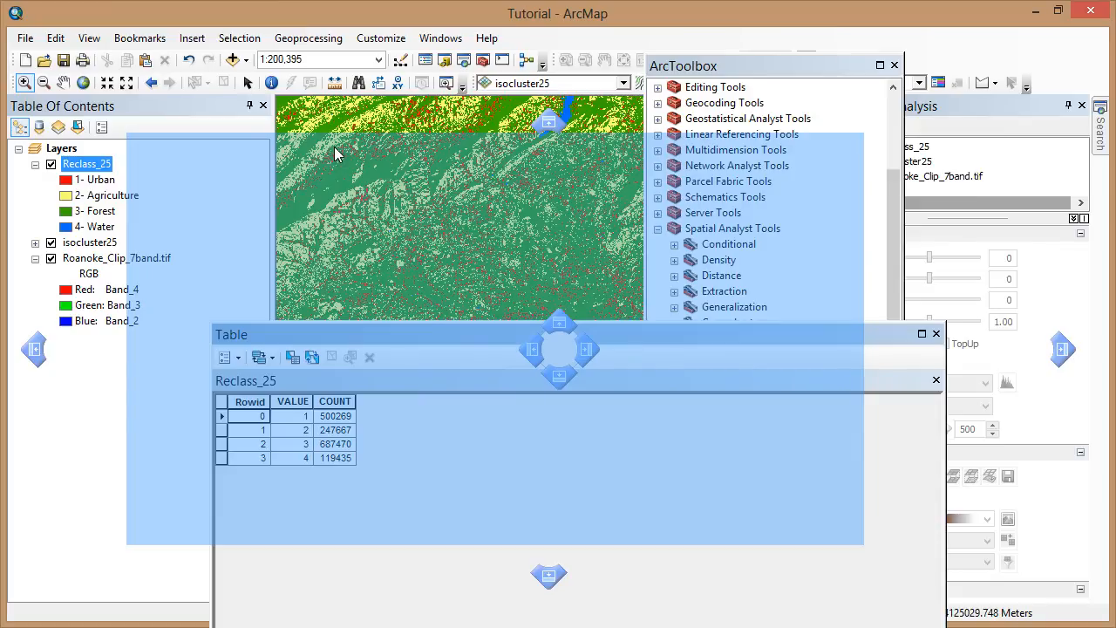
left_click_drag(335, 154, 334, 147)
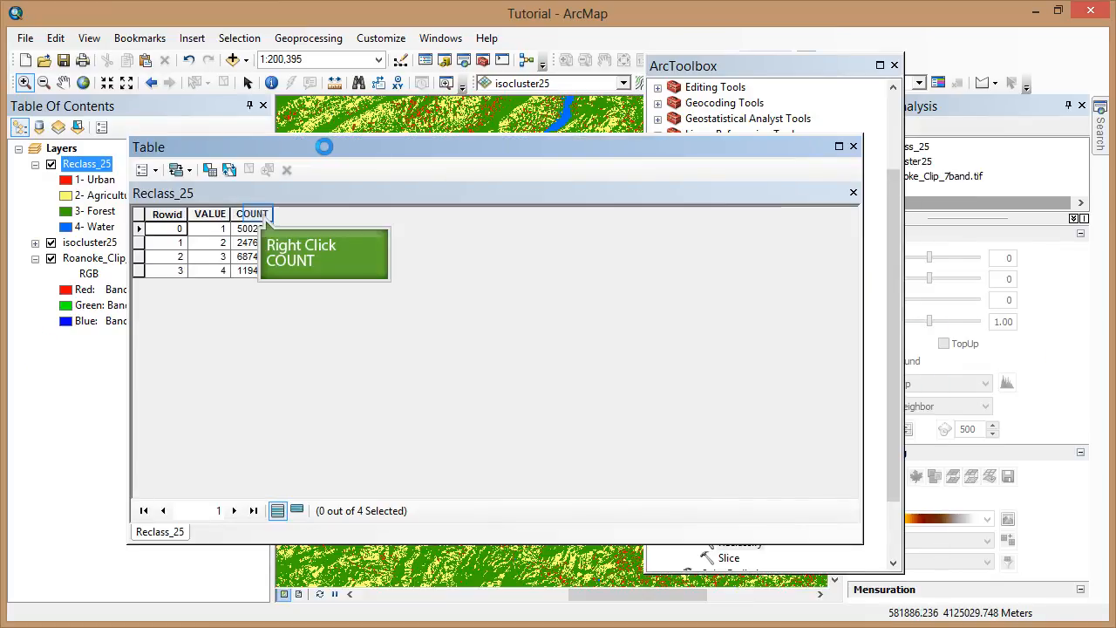
Check the statistics of the COUNT field for the total pixel sum, then close them.
right_click(258, 216)
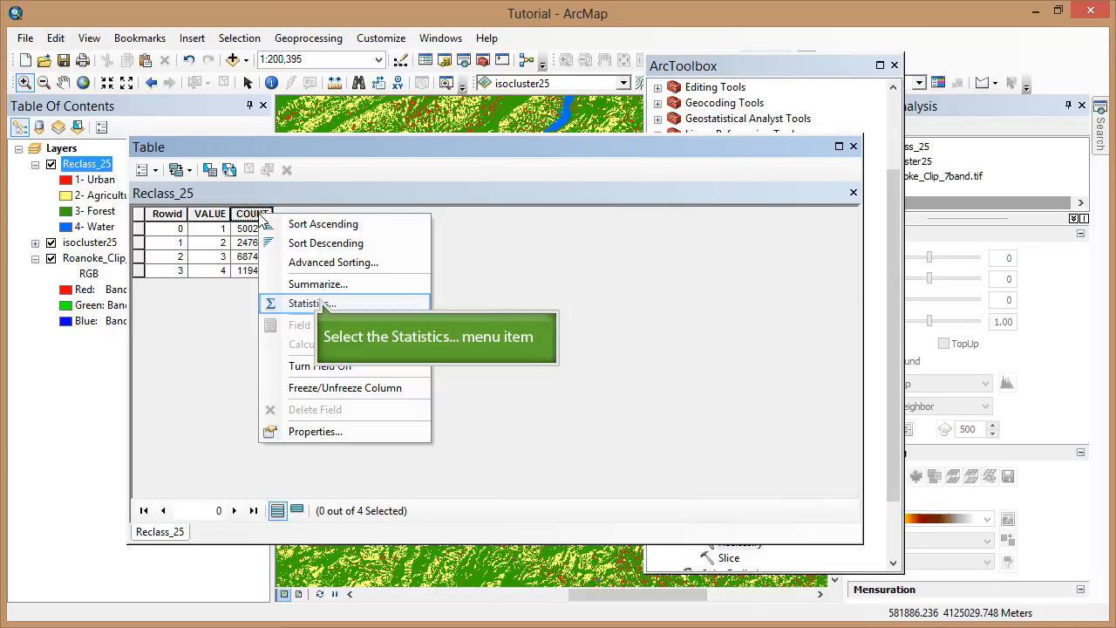
left_click(316, 302)
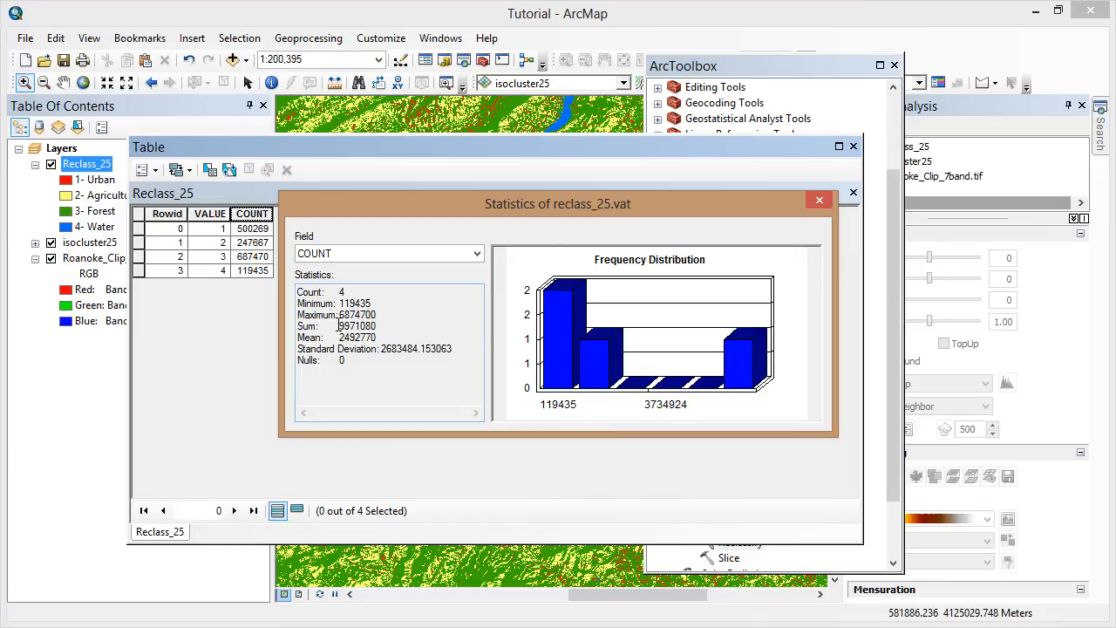
left_click_drag(338, 326, 386, 325)
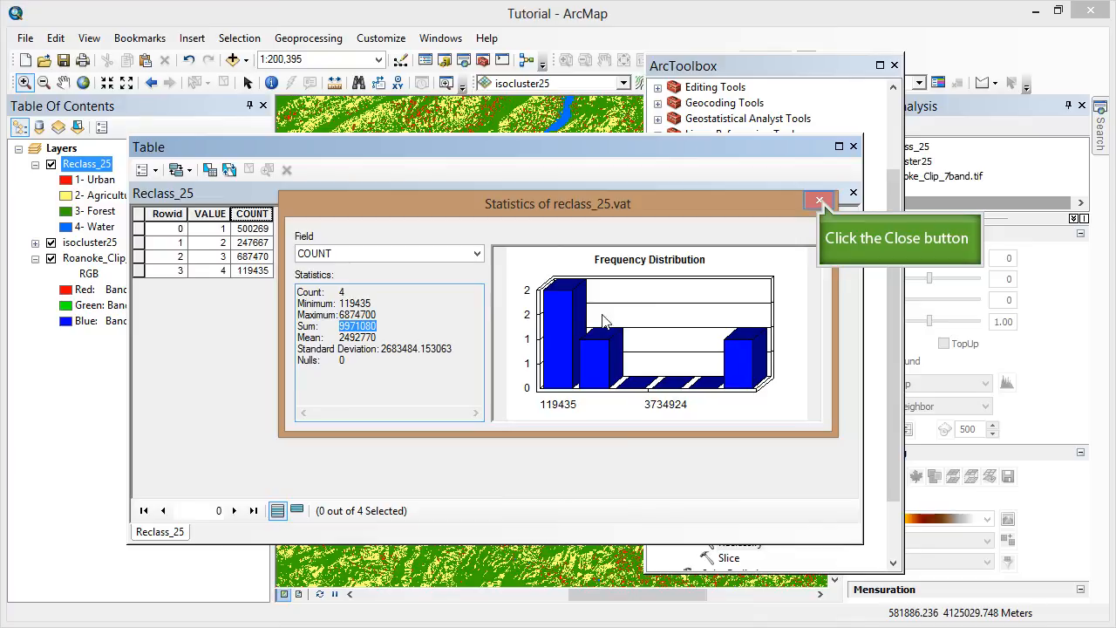
left_click(820, 202)
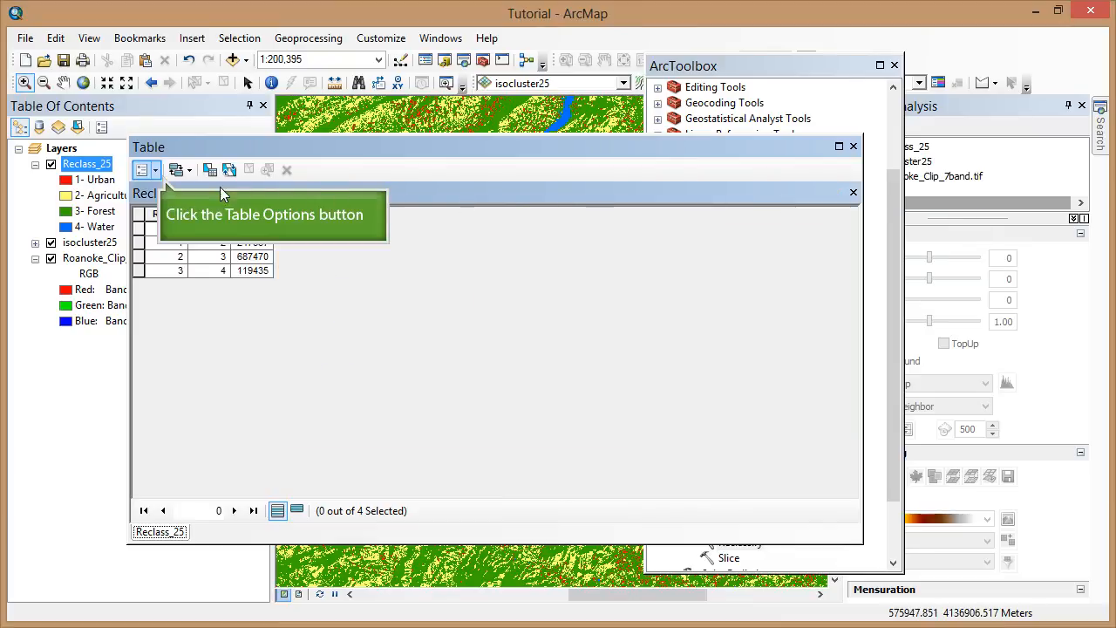
Add a field named Per_area of type Double to the Reclass_25 attribute table.
left_click(155, 170)
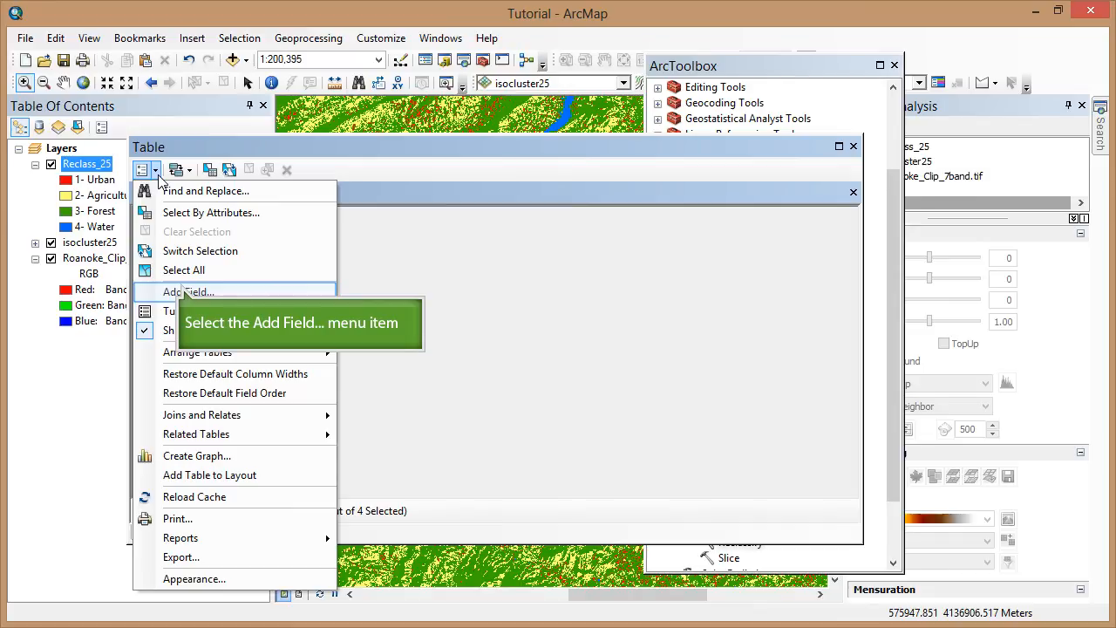
left_click(180, 291)
type("Per_area")
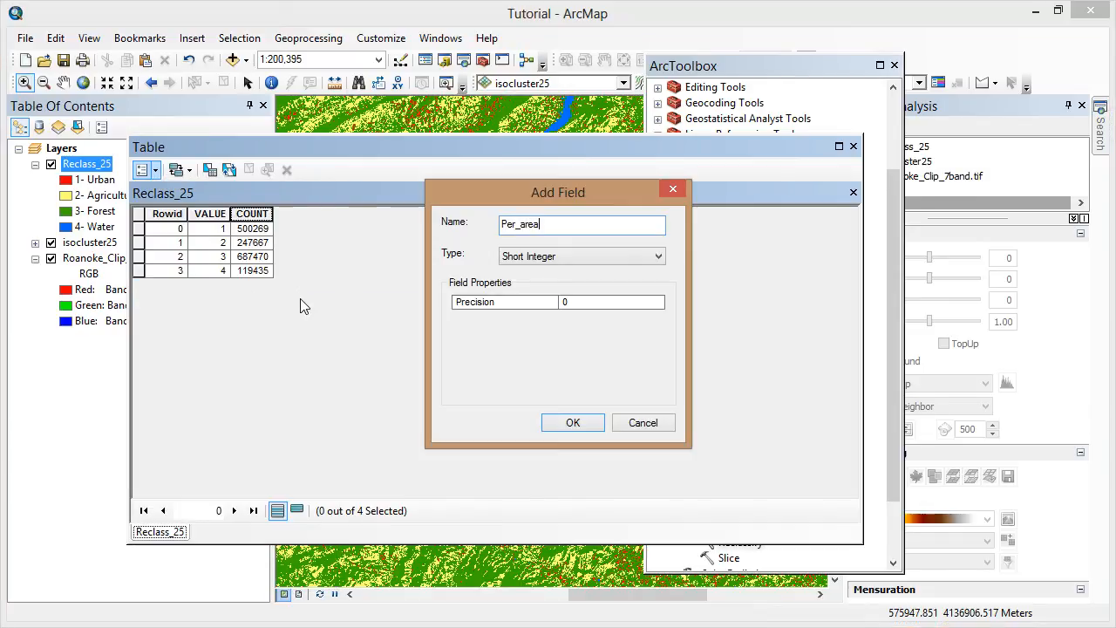
key("Tab")
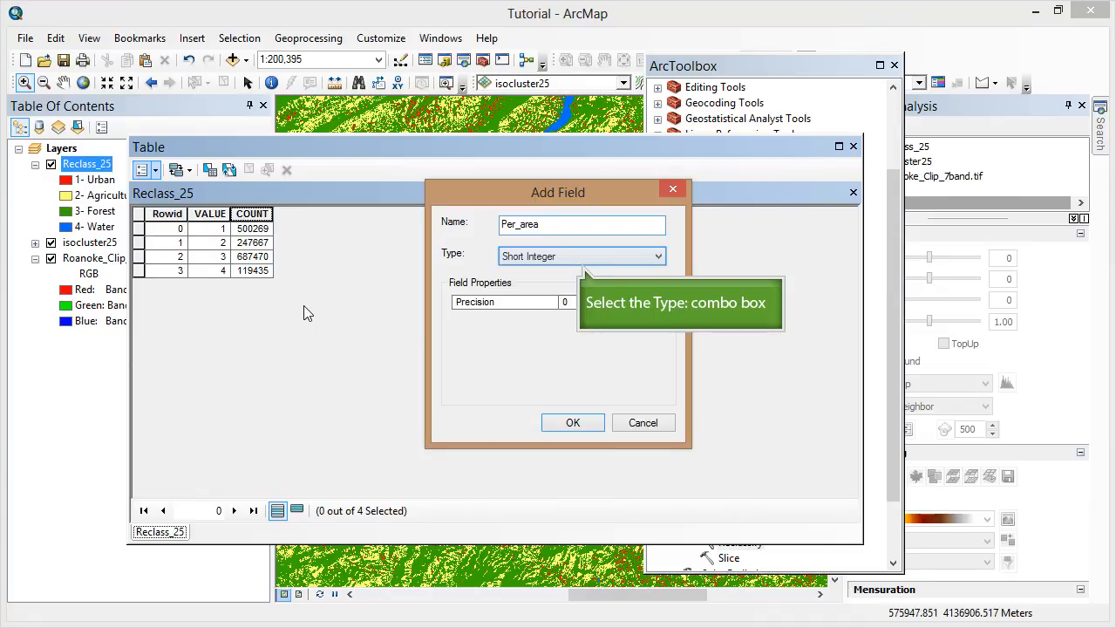
left_click(577, 257)
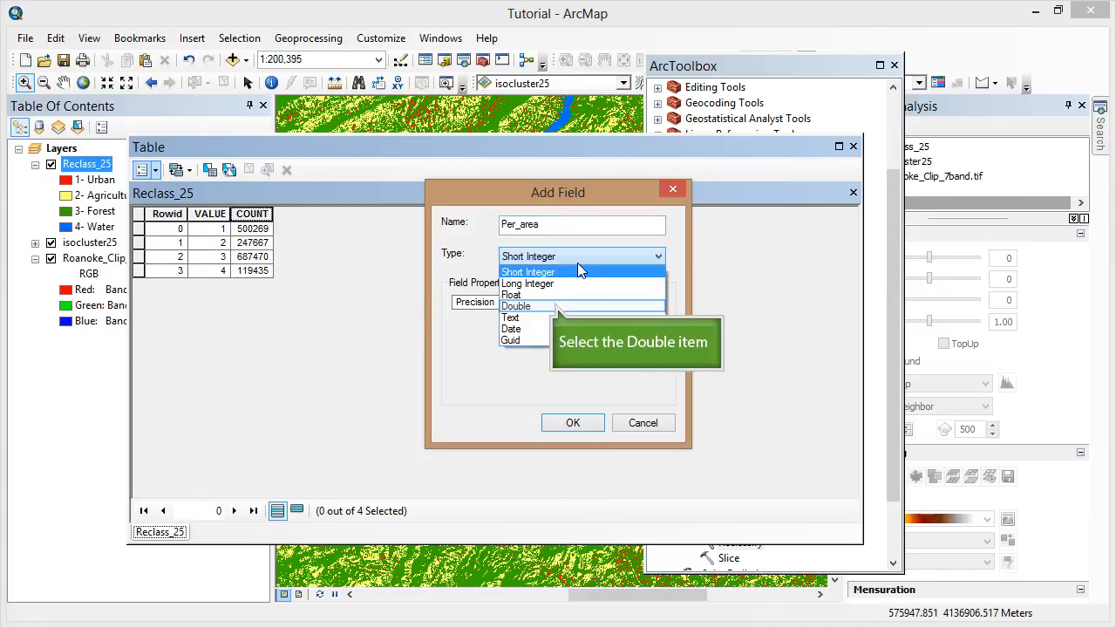
left_click(550, 304)
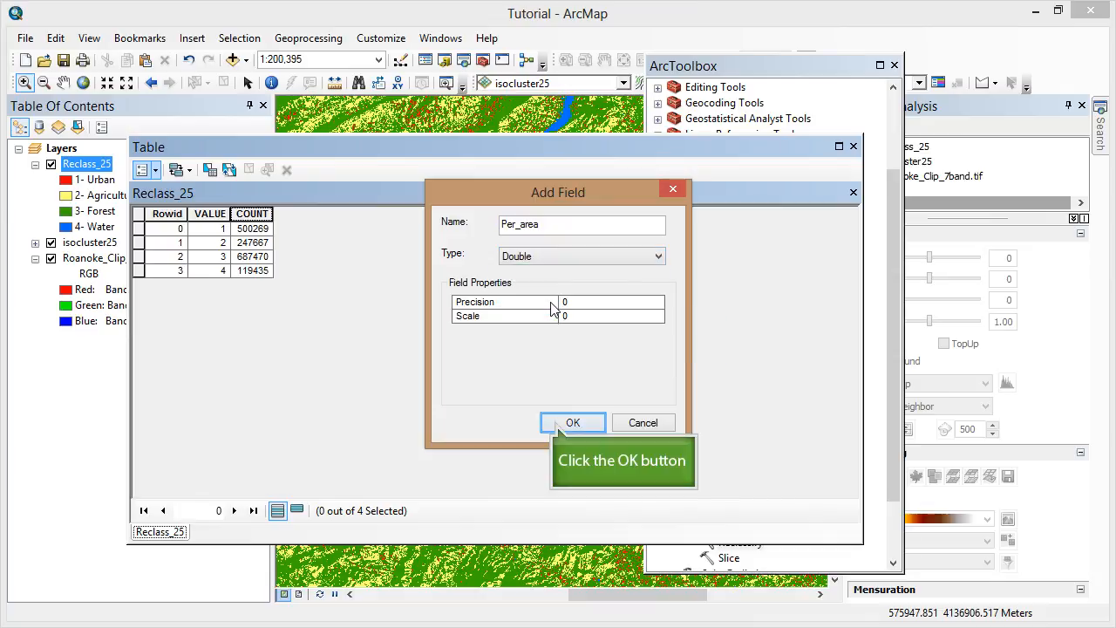
left_click(551, 422)
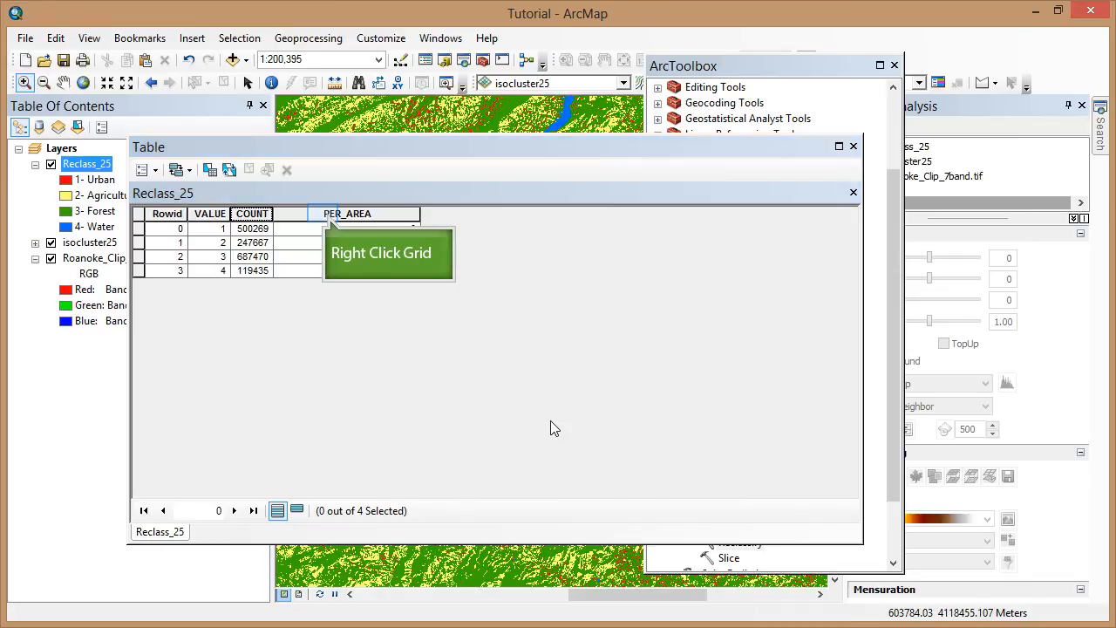
Calculate the PER_AREA field with the Field Calculator expression ( [COUNT]/9971080)*100.
right_click(324, 214)
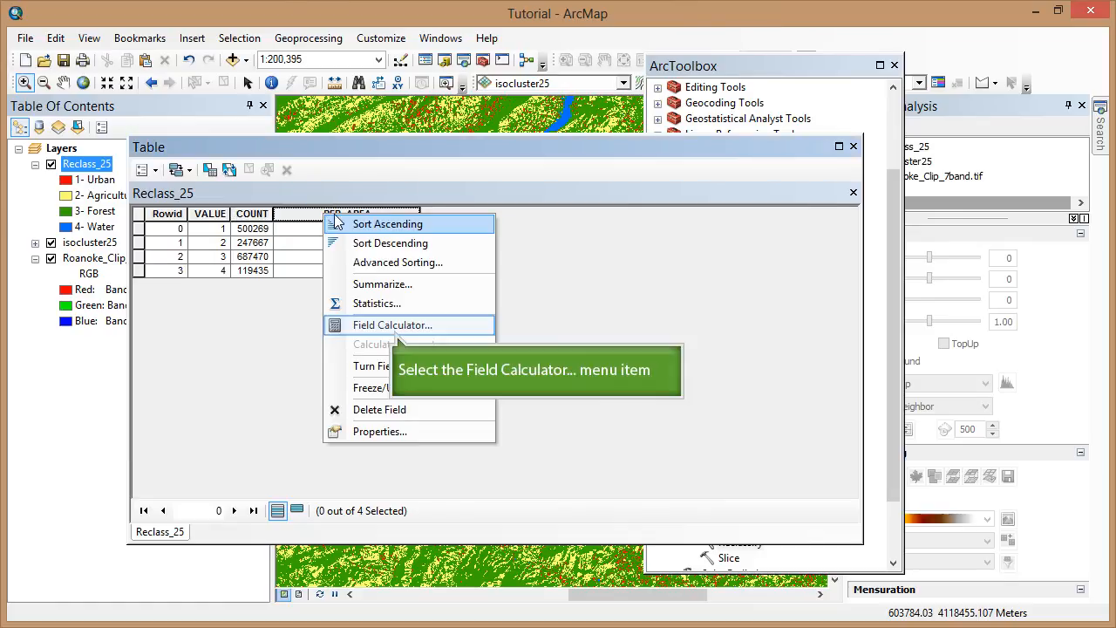
left_click(392, 326)
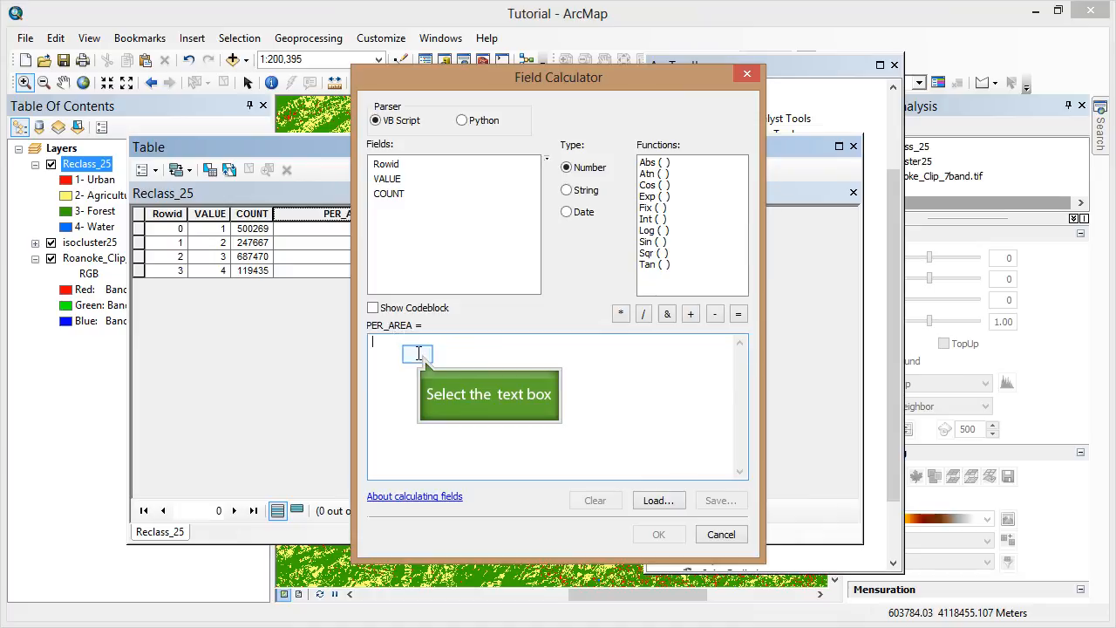
left_click(418, 359)
type("(")
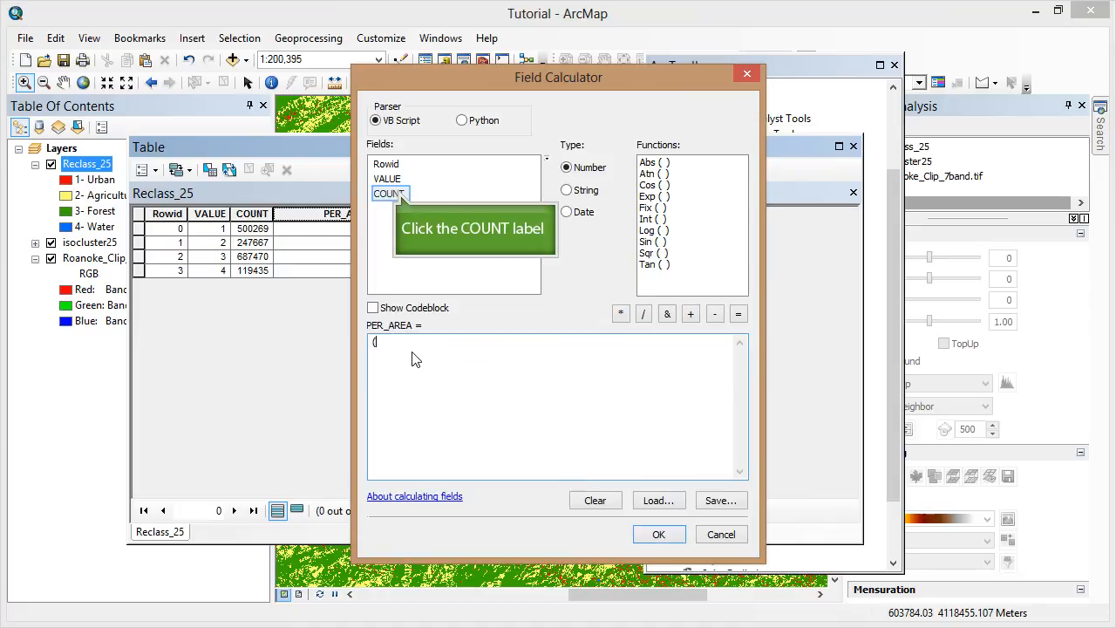
left_click(394, 194)
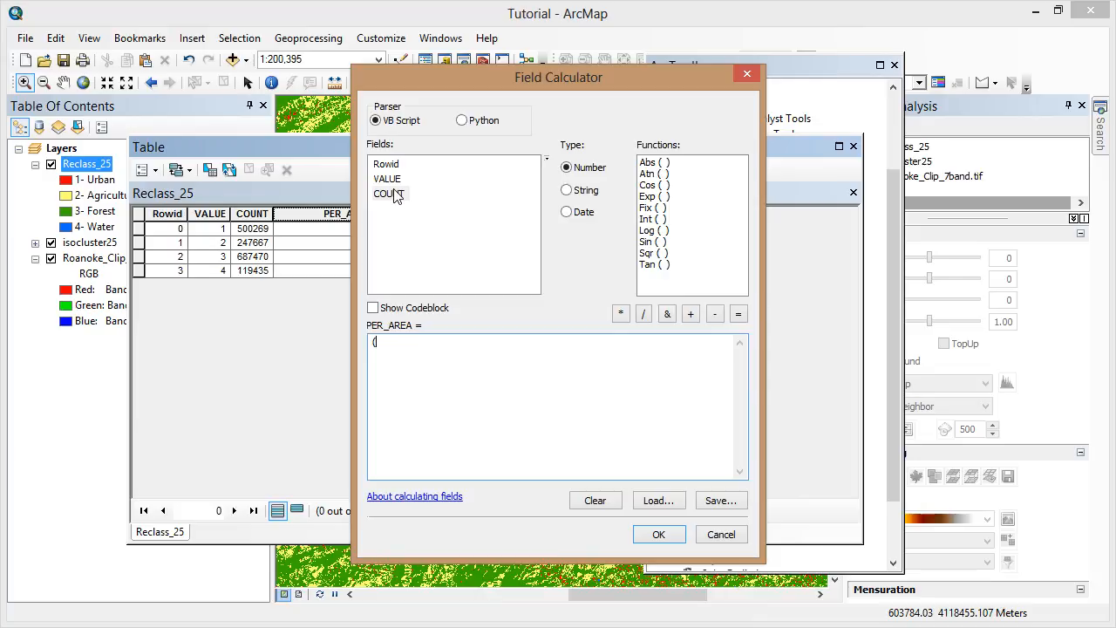
left_click(394, 194)
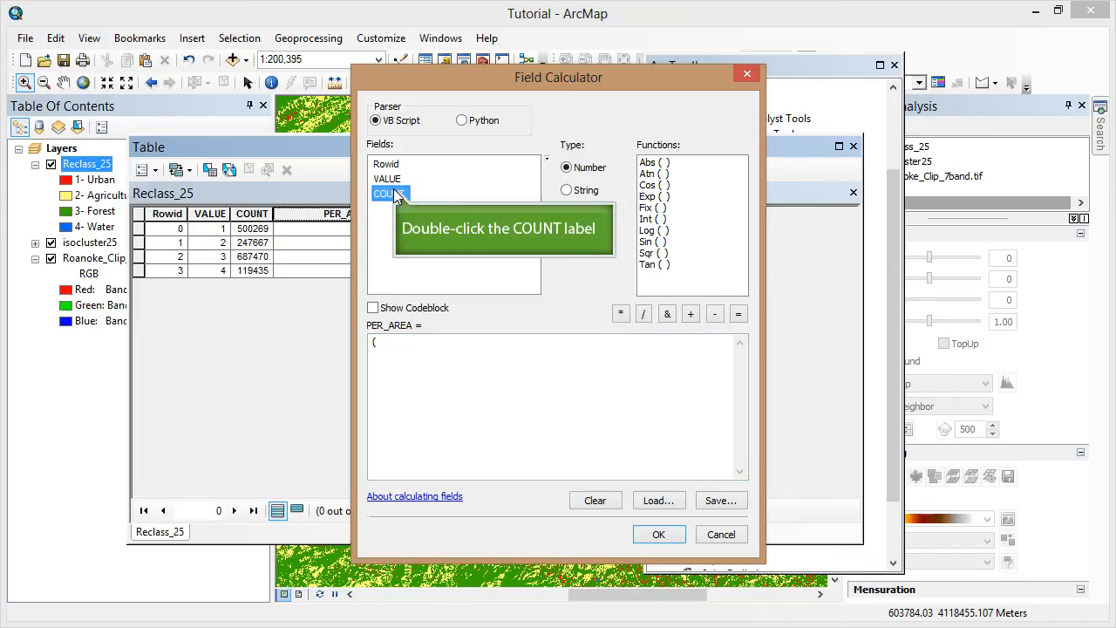
double_click(394, 194)
type("/9971080)*100")
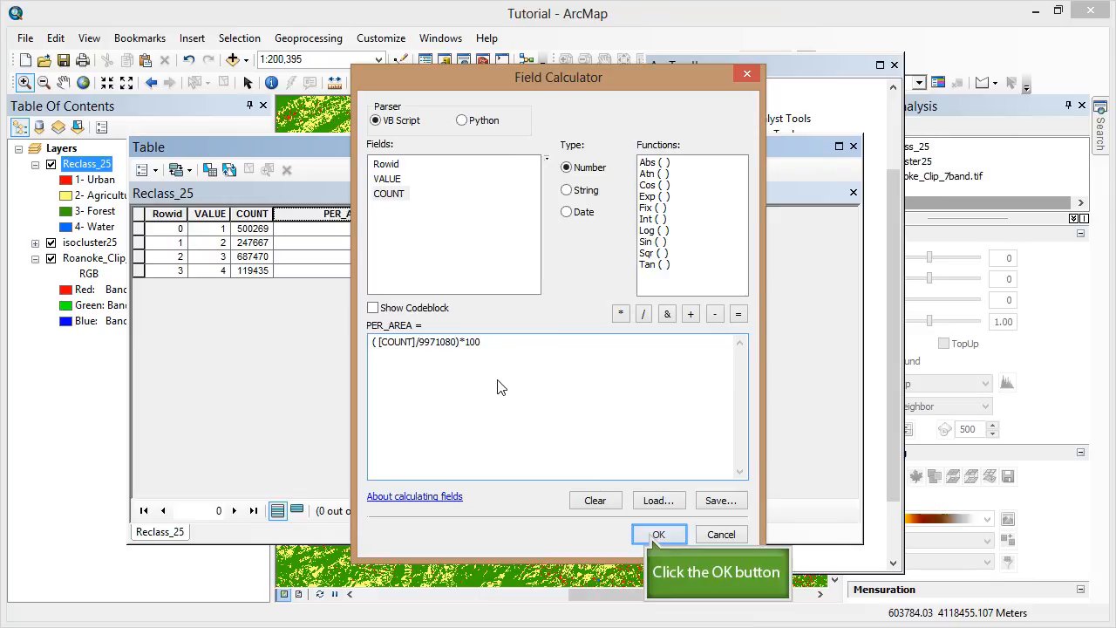
left_click(646, 536)
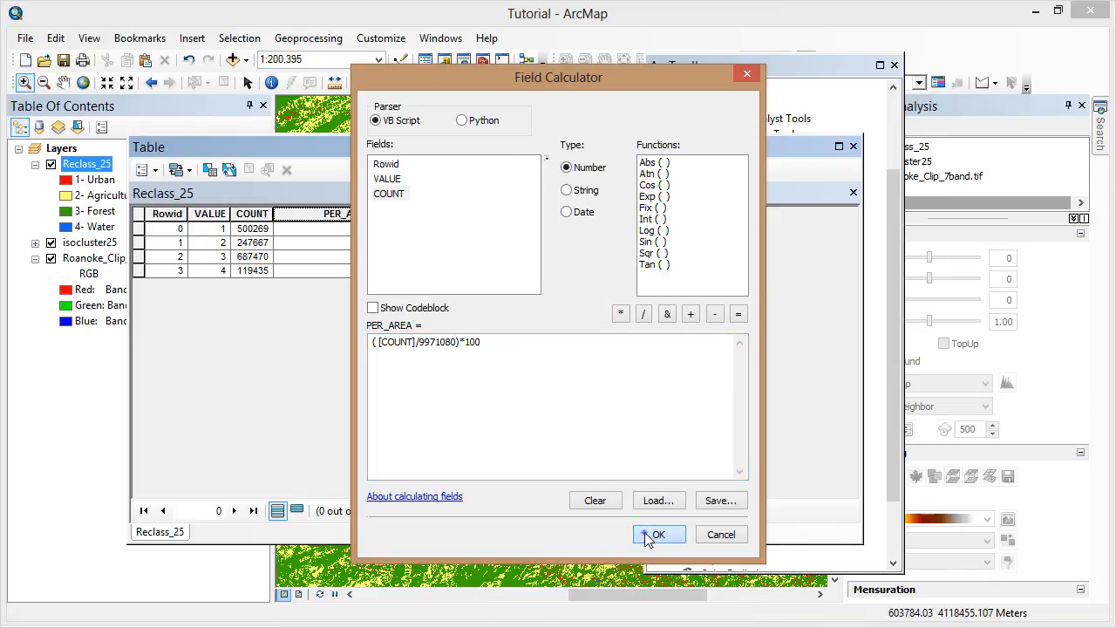